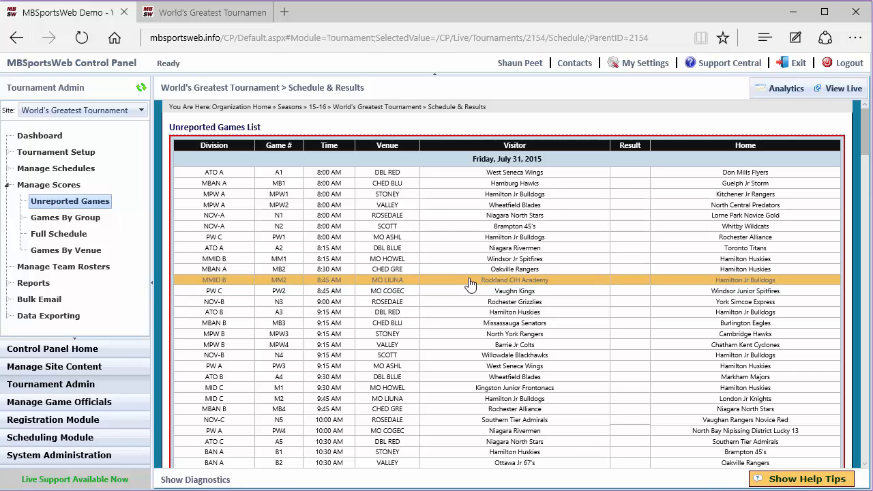
- Examine the tournament's game lists for score entry: unreported games, the Minor Atom group, the full schedule and games by venue
{"action": "scroll", "coordinate": [471, 284], "scroll_direction": "down", "scroll_amount": 5}
{"action": "scroll", "coordinate": [444, 321], "scroll_direction": "up", "scroll_amount": 5}
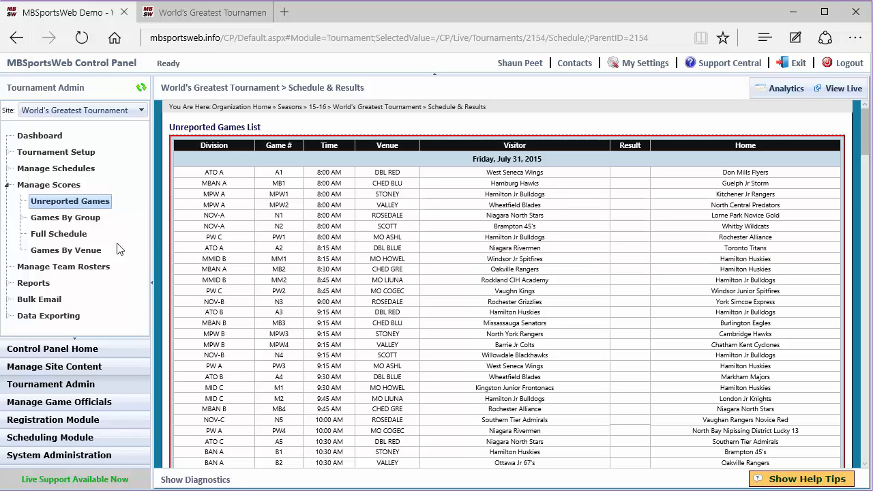
{"action": "left_click", "coordinate": [55, 219]}
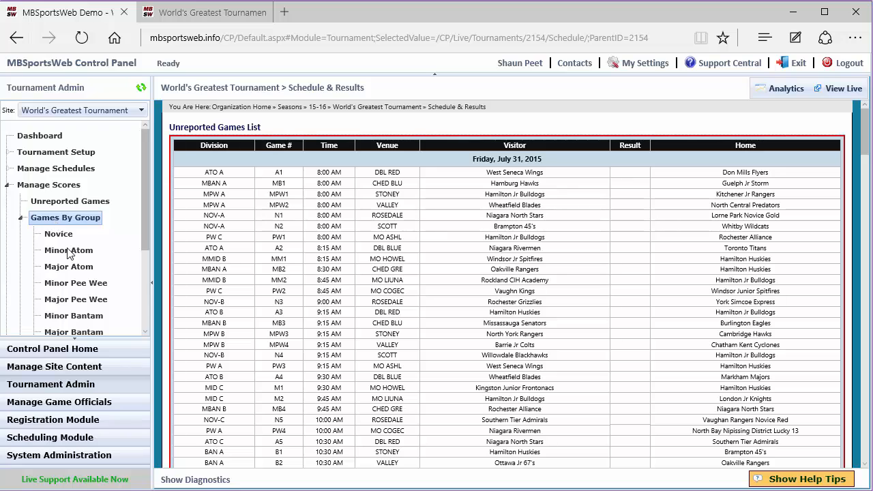
{"action": "scroll", "coordinate": [77, 281], "scroll_direction": "down", "scroll_amount": 2}
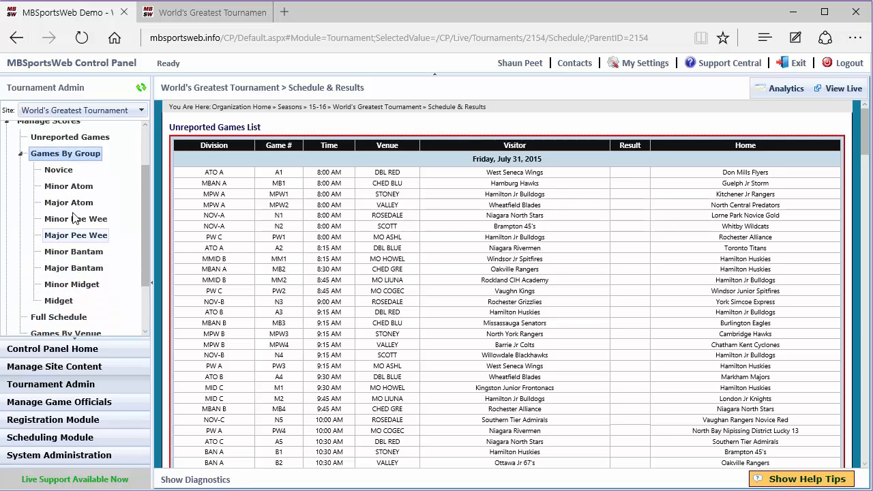
{"action": "left_click", "coordinate": [65, 190]}
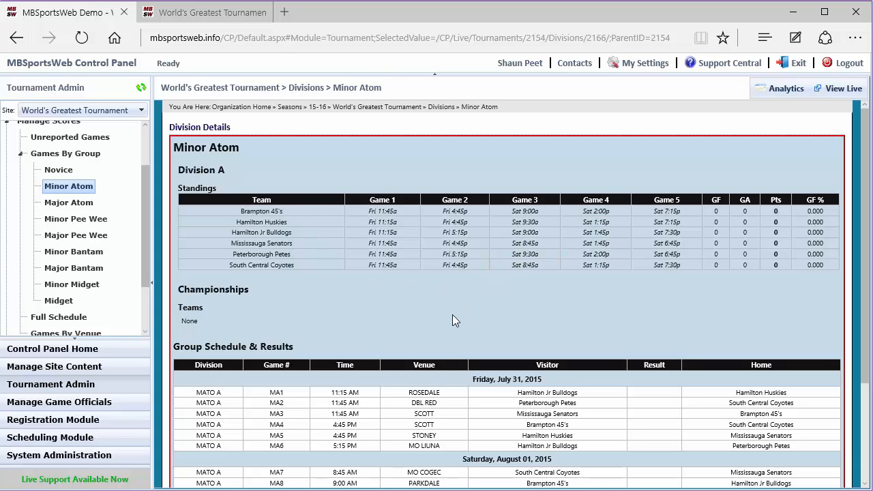
{"action": "scroll", "coordinate": [452, 318], "scroll_direction": "down", "scroll_amount": 3}
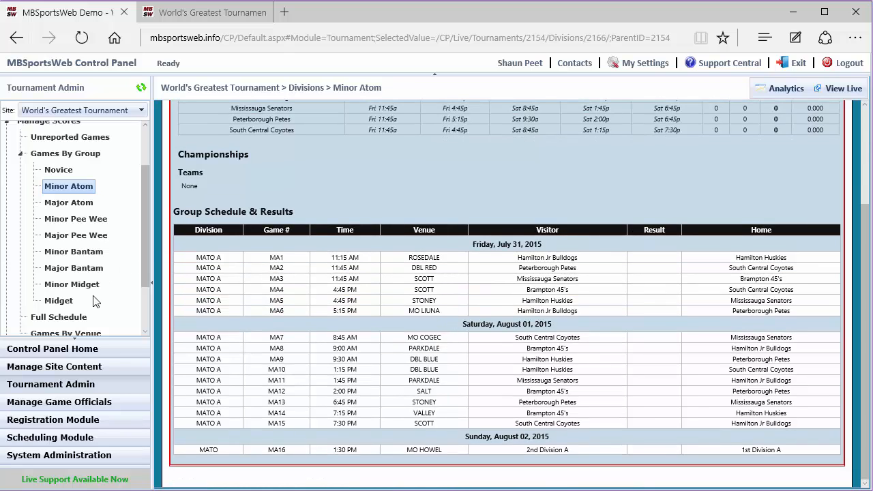
{"action": "left_click", "coordinate": [69, 317]}
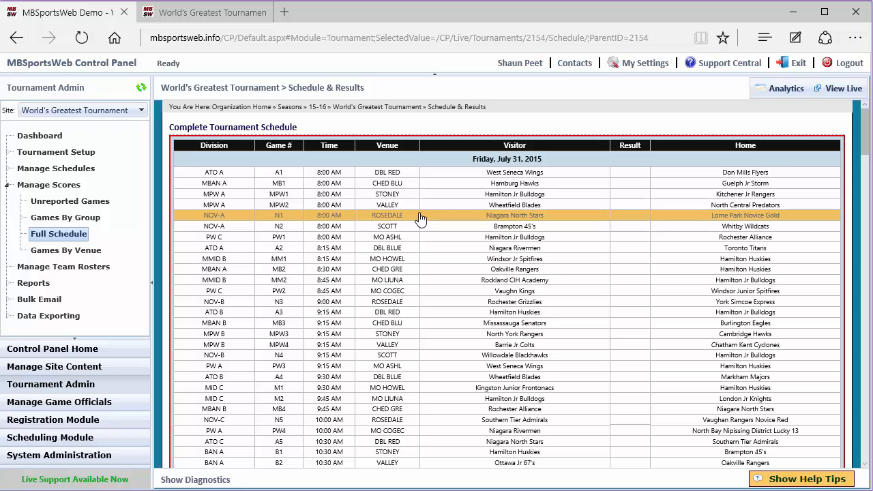
{"action": "left_click", "coordinate": [69, 253]}
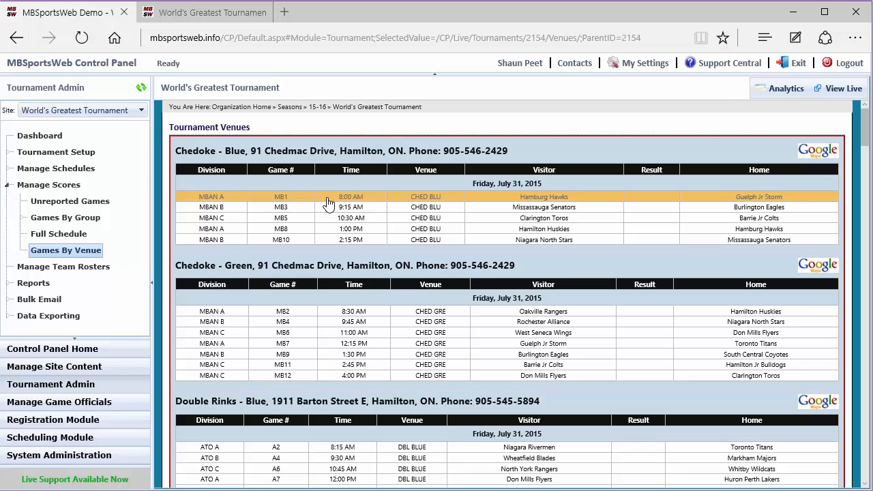
- Record Minor Atom game MA1 as Hamilton Jr Bulldogs 1, Hamilton Huskies 2, and check the division standings
{"action": "left_click", "coordinate": [66, 219]}
{"action": "left_click", "coordinate": [68, 251]}
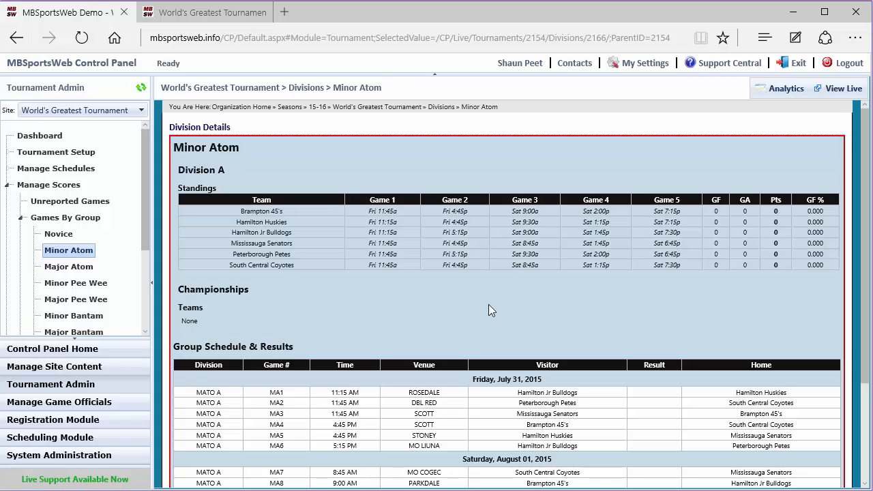
{"action": "scroll", "coordinate": [488, 305], "scroll_direction": "down", "scroll_amount": 3}
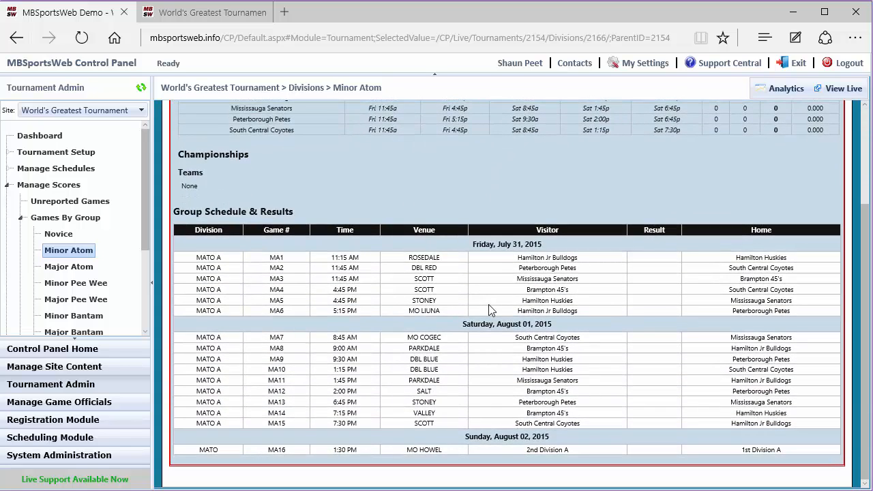
{"action": "double_click", "coordinate": [466, 258]}
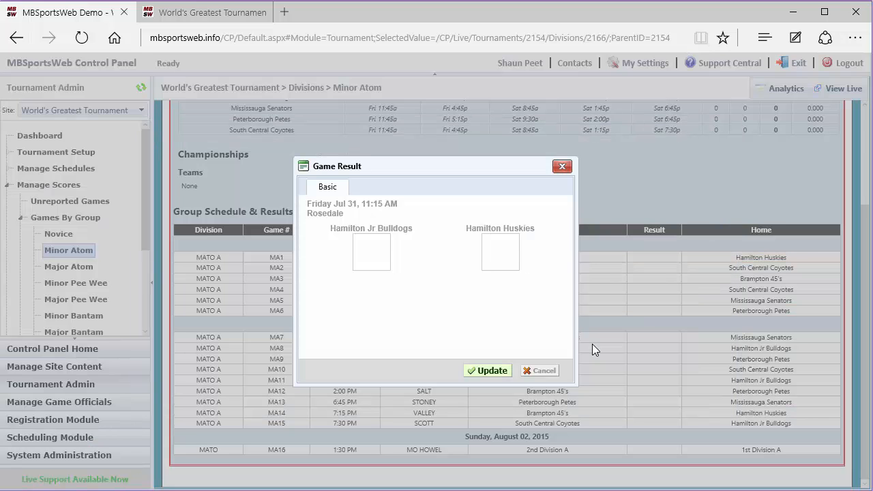
{"action": "left_click", "coordinate": [377, 249]}
{"action": "type", "text": "1"}
{"action": "left_click", "coordinate": [493, 264]}
{"action": "type", "text": "2"}
{"action": "left_click", "coordinate": [484, 371]}
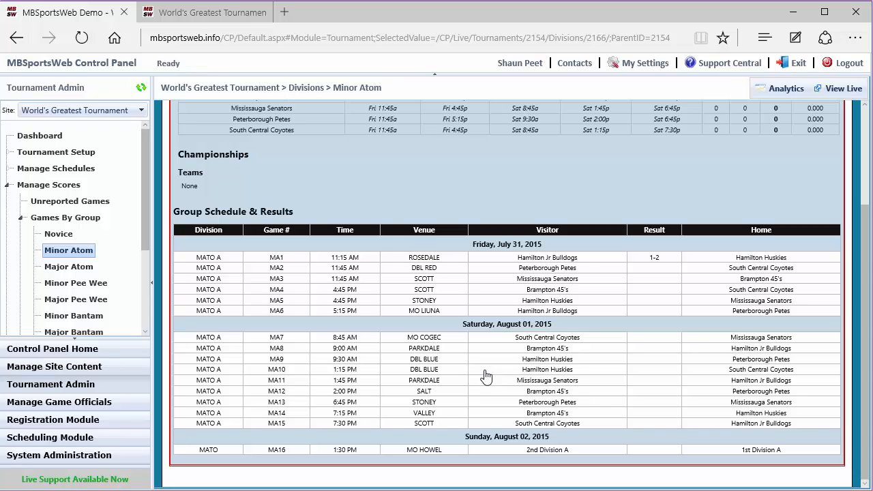
{"action": "scroll", "coordinate": [486, 376], "scroll_direction": "up", "scroll_amount": 1}
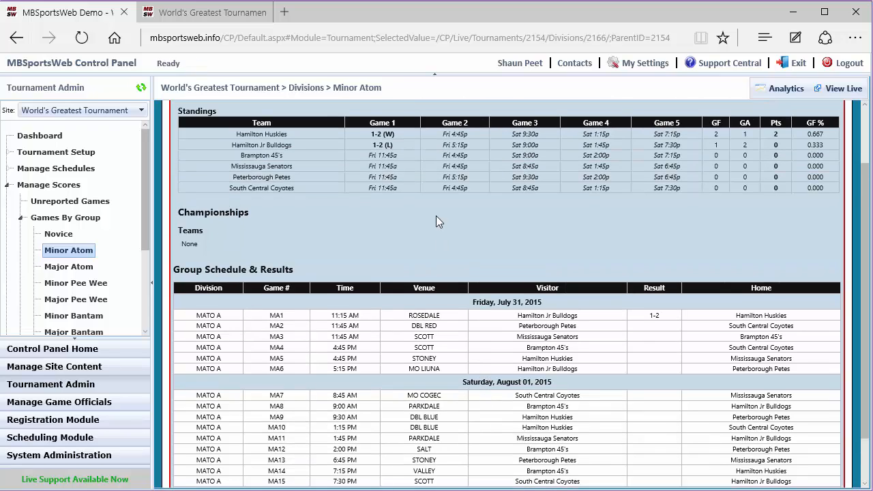
{"action": "mouse_move", "coordinate": [389, 164]}
{"action": "mouse_move", "coordinate": [377, 138]}
- Open the Minor Atom group's games through the score management section of Manage Site Content
{"action": "left_click", "coordinate": [87, 369]}
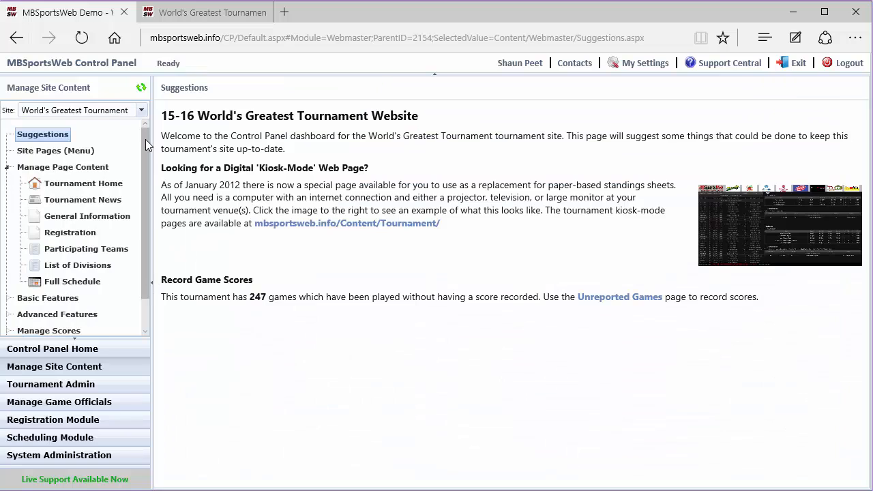
{"action": "scroll", "coordinate": [61, 304], "scroll_direction": "down", "scroll_amount": 1}
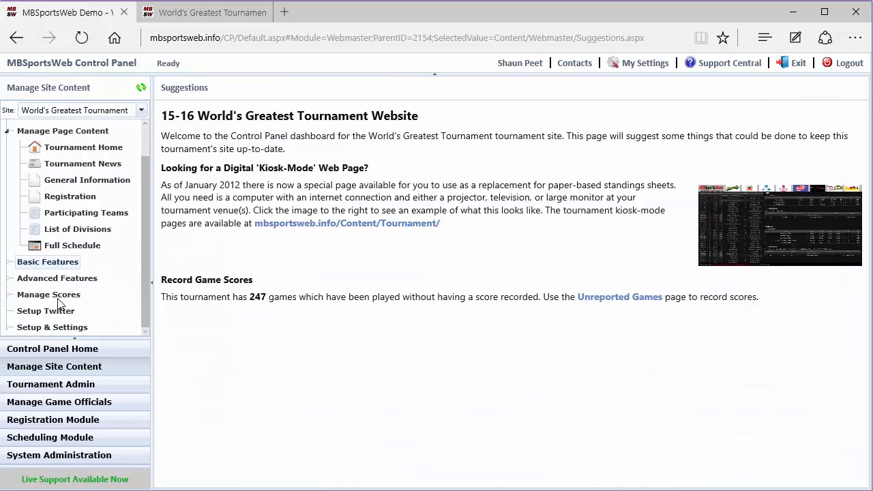
{"action": "left_click", "coordinate": [62, 297]}
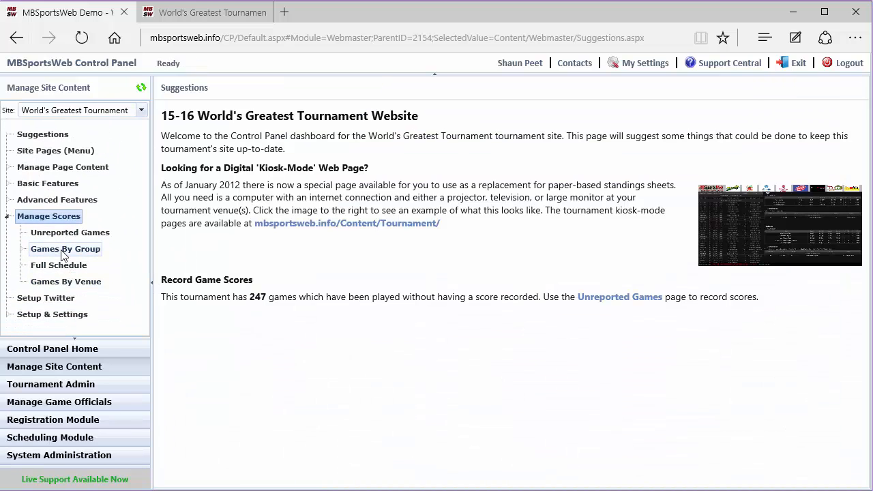
{"action": "left_click", "coordinate": [63, 251]}
{"action": "scroll", "coordinate": [63, 254], "scroll_direction": "down", "scroll_amount": 3}
{"action": "scroll", "coordinate": [75, 205], "scroll_direction": "up", "scroll_amount": 1}
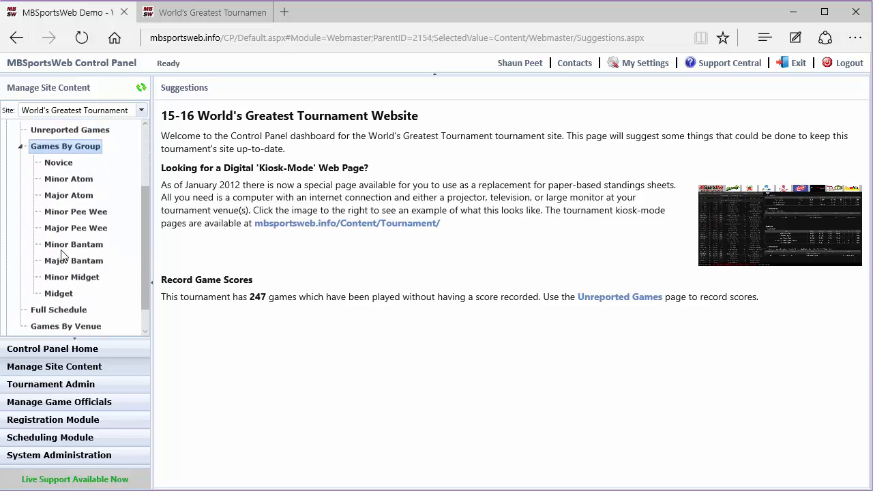
{"action": "left_click", "coordinate": [71, 182]}
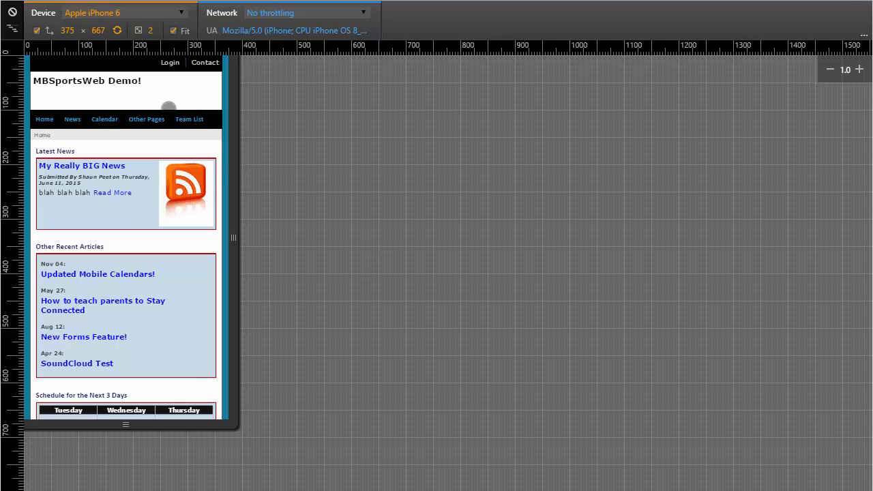
- Log in to the mobile demo site with the prefilled credentials and open its control panel
{"action": "left_click", "coordinate": [169, 63]}
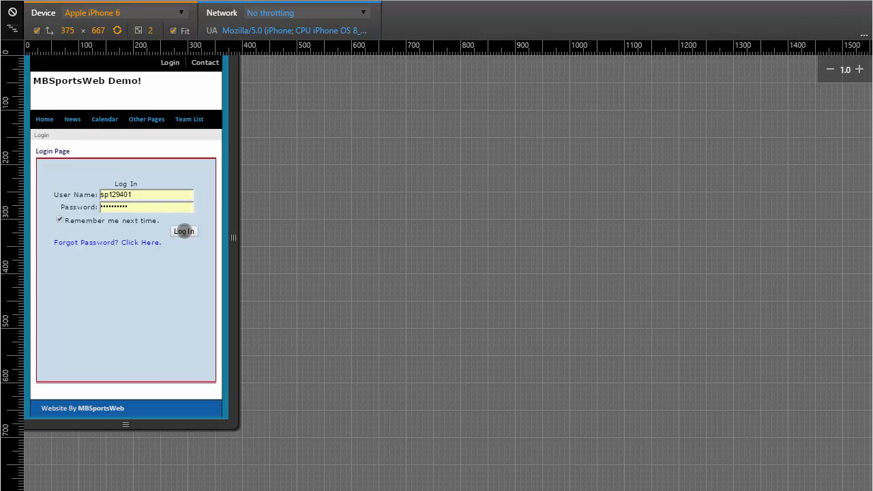
{"action": "left_click", "coordinate": [184, 231]}
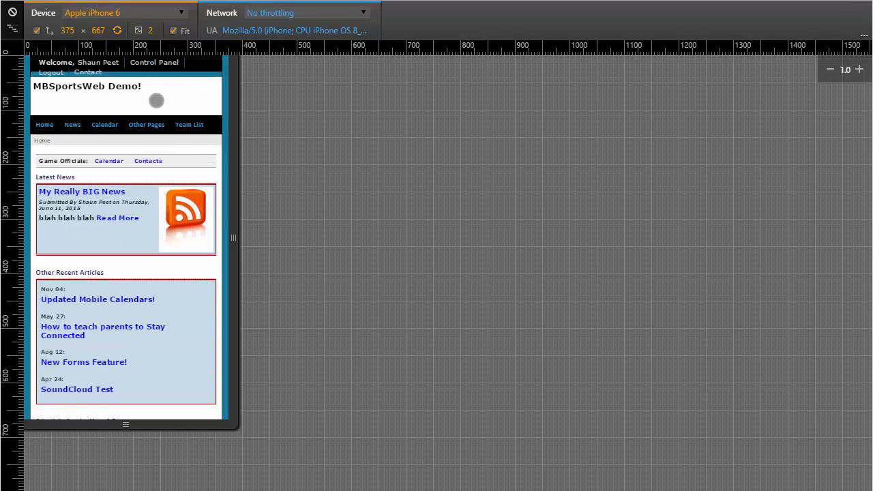
{"action": "left_click", "coordinate": [151, 62]}
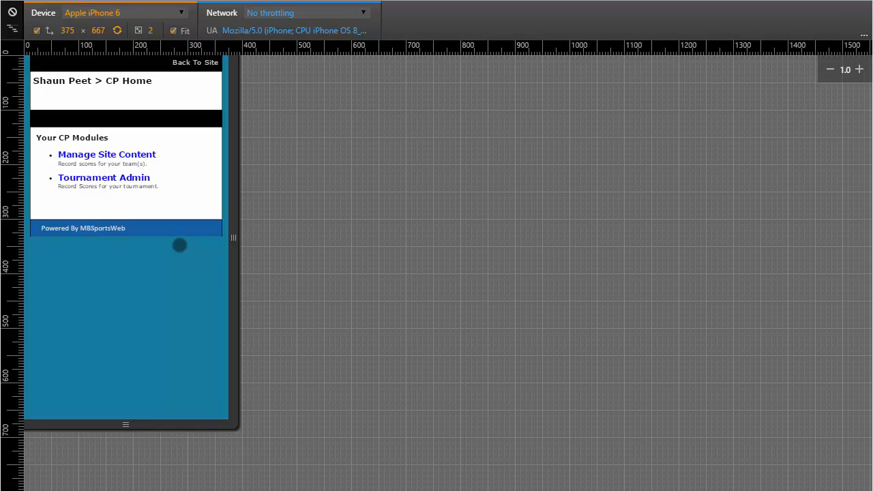
- Open the score list for World's Greatest Tournament in the mobile Tournament Admin module
{"action": "left_click", "coordinate": [107, 178]}
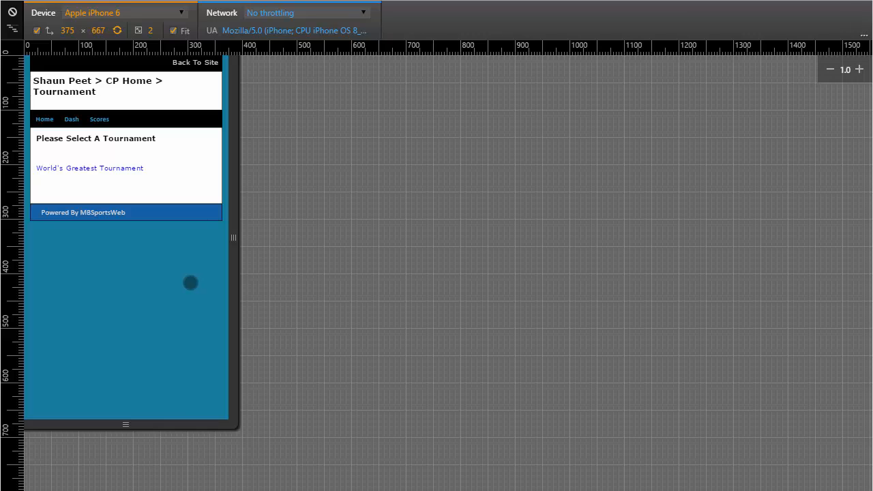
{"action": "left_click", "coordinate": [88, 168]}
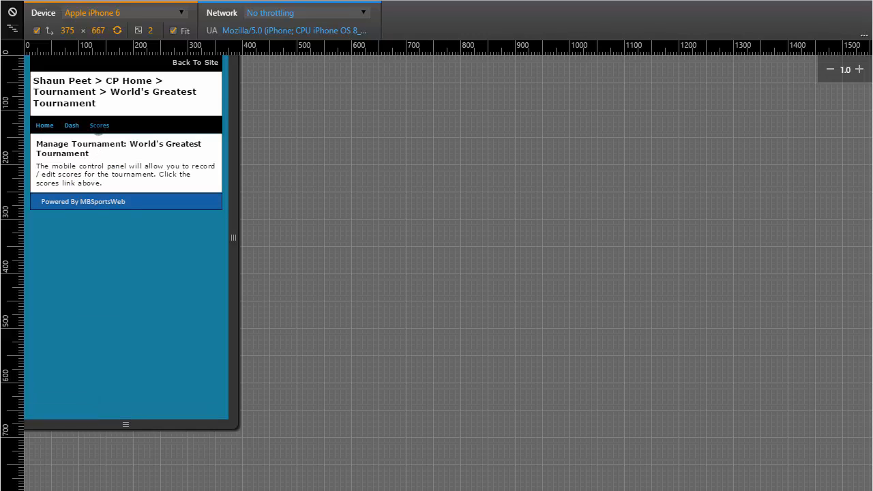
{"action": "left_click", "coordinate": [99, 127]}
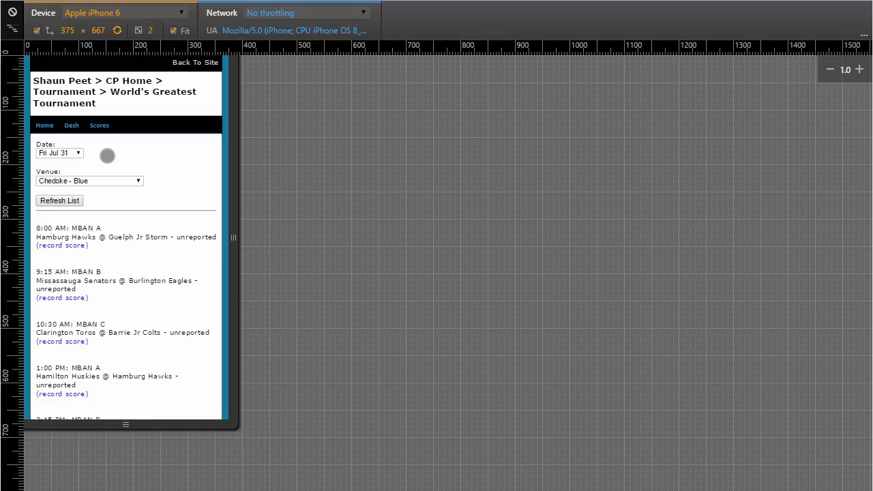
- Filter the mobile score list to games at the Scott Park venue
{"action": "left_click", "coordinate": [133, 181]}
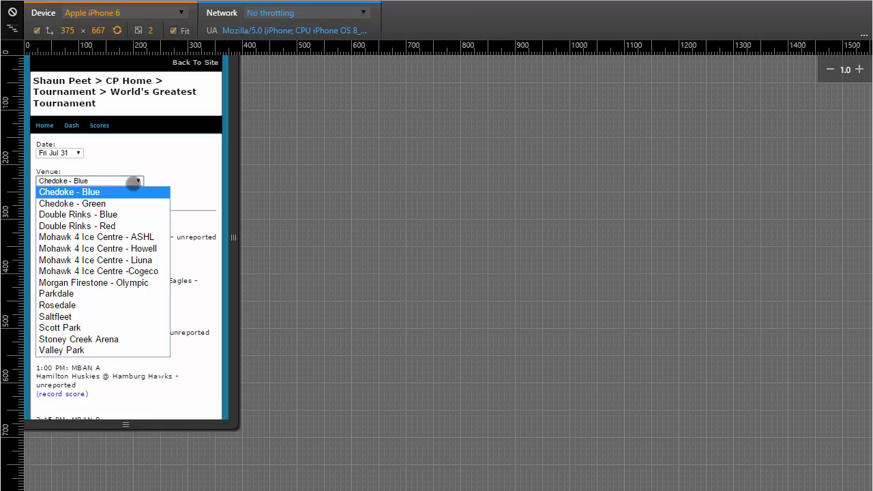
{"action": "left_click", "coordinate": [107, 331]}
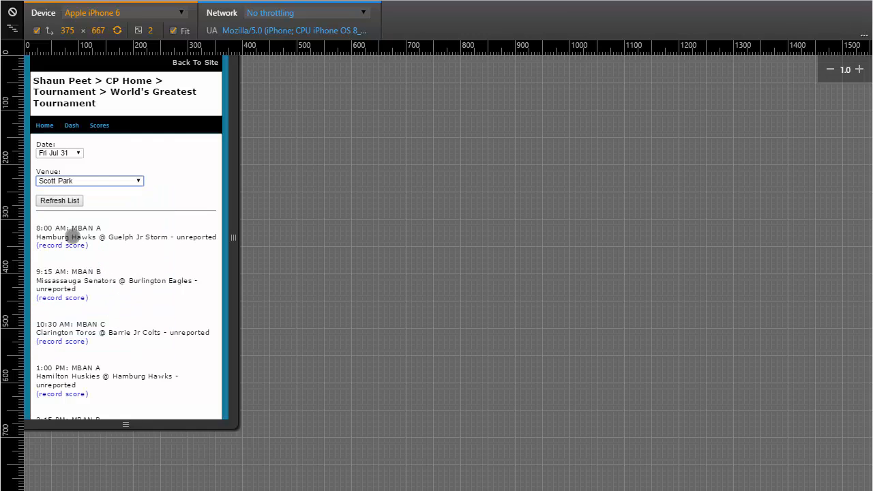
{"action": "left_click", "coordinate": [49, 202]}
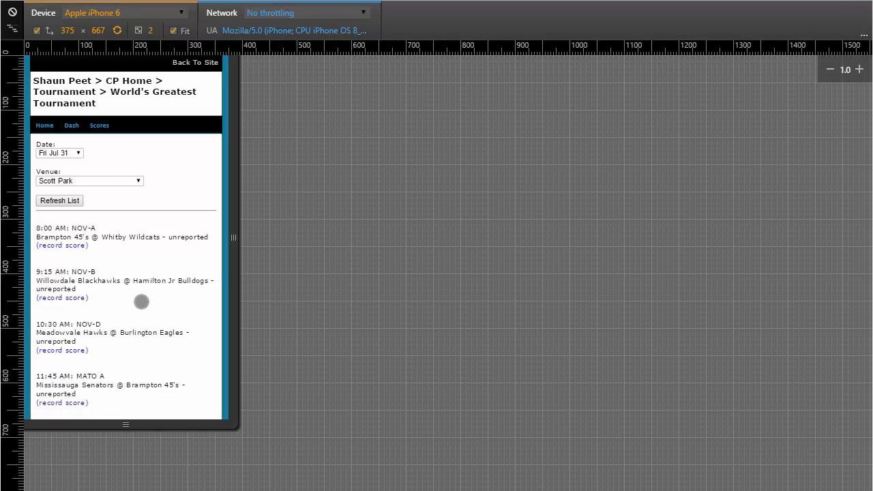
- Record the 11:45 AM MATO A game as Mississauga Senators 3, Brampton 45's 3, and submit it
{"action": "scroll", "coordinate": [141, 301], "scroll_direction": "down", "scroll_amount": 2}
{"action": "scroll", "coordinate": [141, 301], "scroll_direction": "down", "scroll_amount": 1}
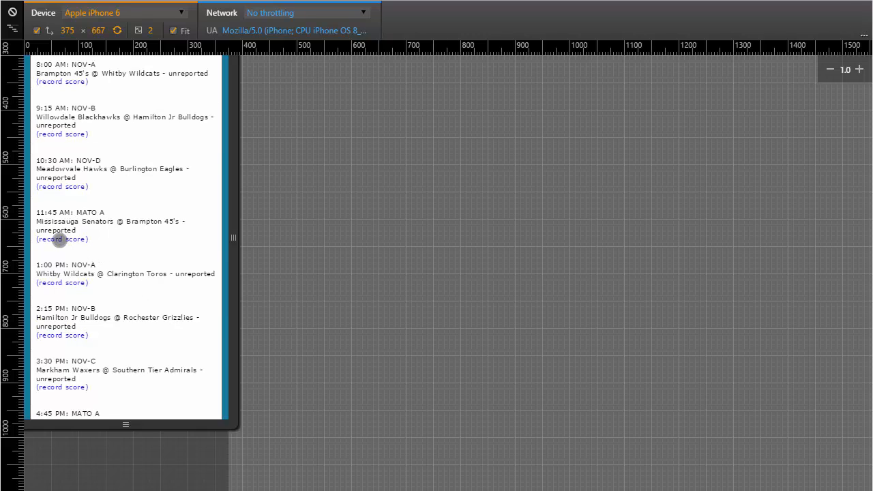
{"action": "left_click", "coordinate": [60, 238]}
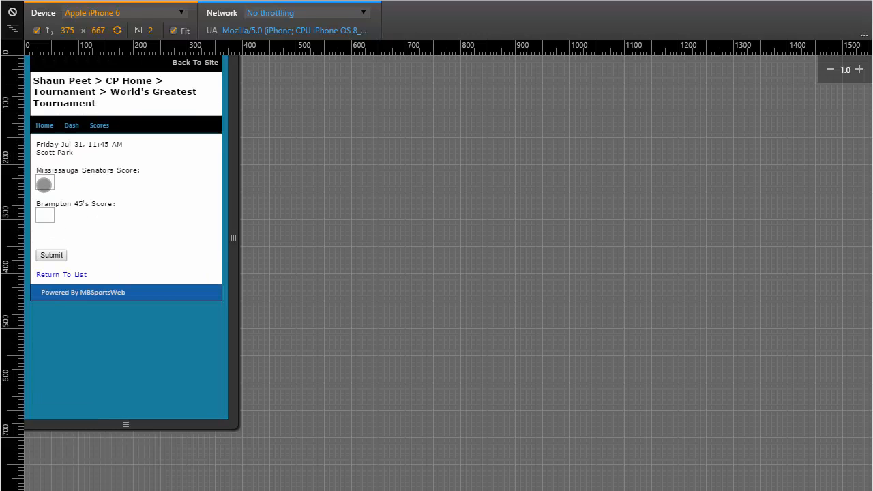
{"action": "left_click", "coordinate": [44, 183]}
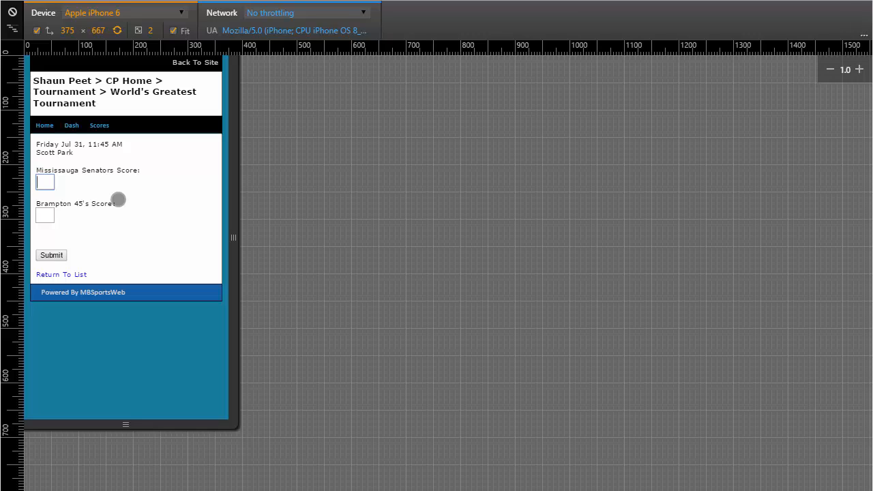
{"action": "type", "text": "3"}
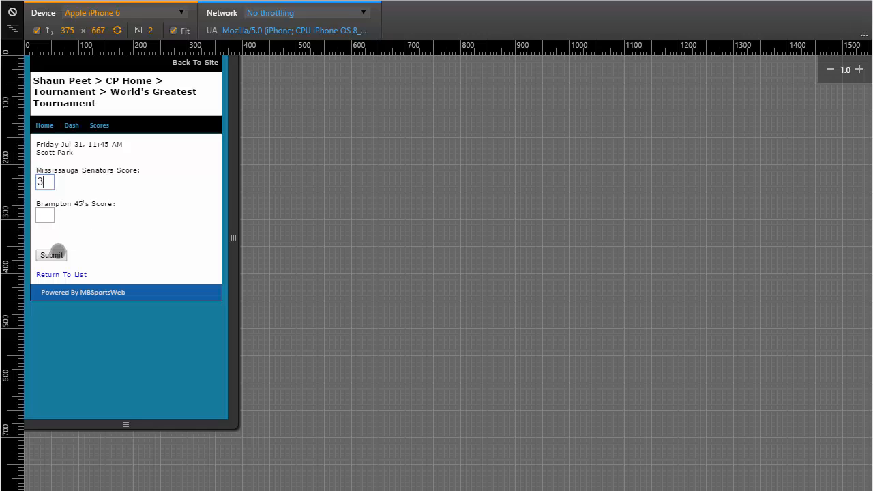
{"action": "left_click", "coordinate": [39, 217]}
{"action": "type", "text": "3"}
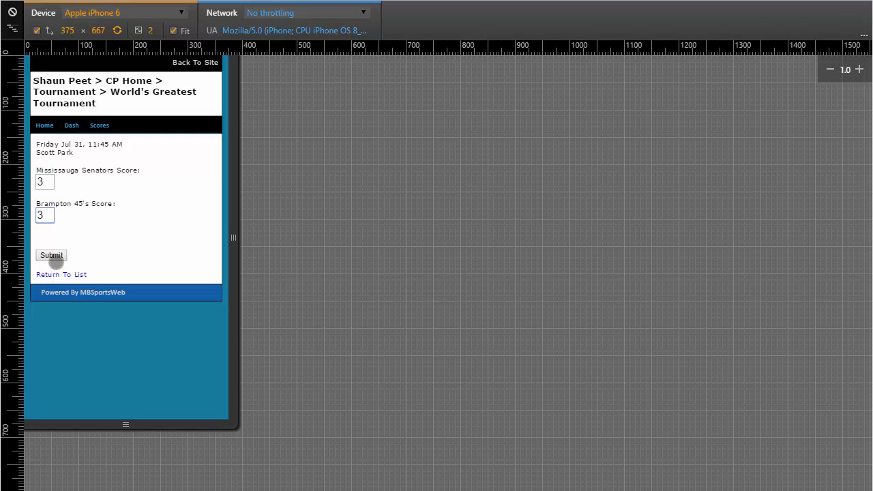
{"action": "left_click", "coordinate": [52, 255]}
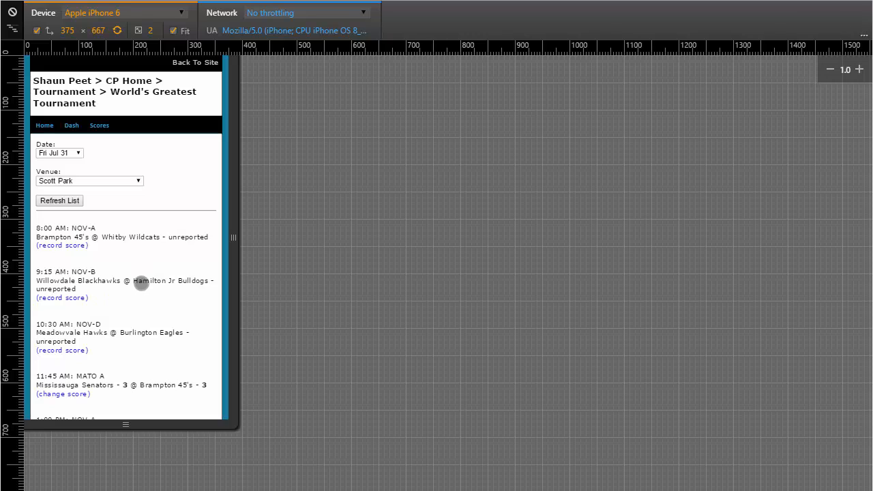
- Open the recorded score of the Mississauga Senators at Brampton 45's game for editing
{"action": "scroll", "coordinate": [138, 310], "scroll_direction": "down", "scroll_amount": 1}
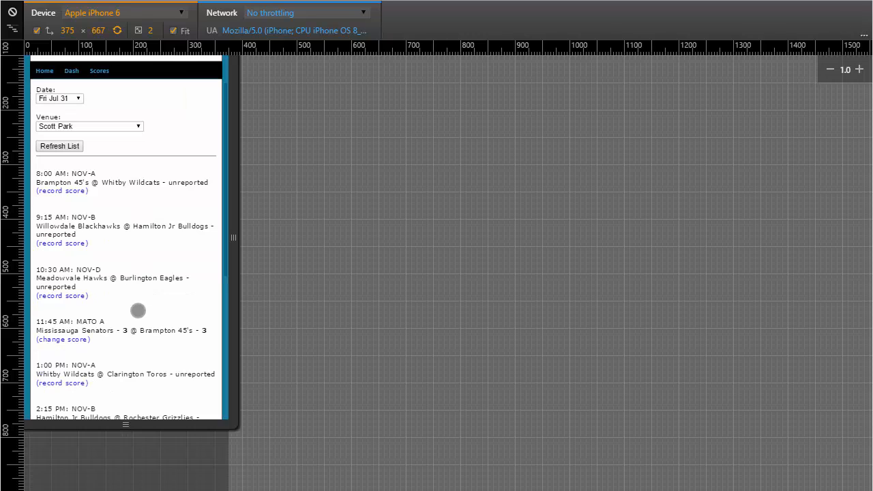
{"action": "scroll", "coordinate": [138, 310], "scroll_direction": "down", "scroll_amount": 1}
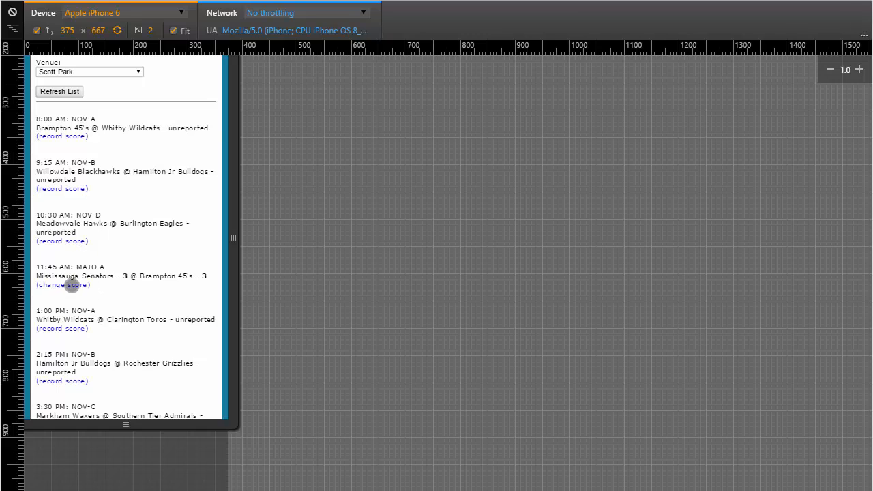
{"action": "left_click", "coordinate": [73, 285]}
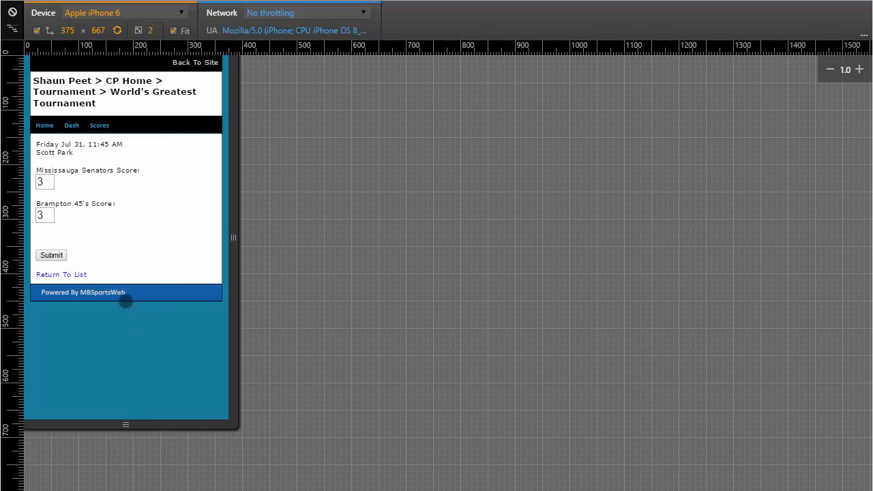
- Leave the Mississauga Senators at Brampton 45's score form and return to the mobile score list
{"action": "left_click", "coordinate": [72, 274]}
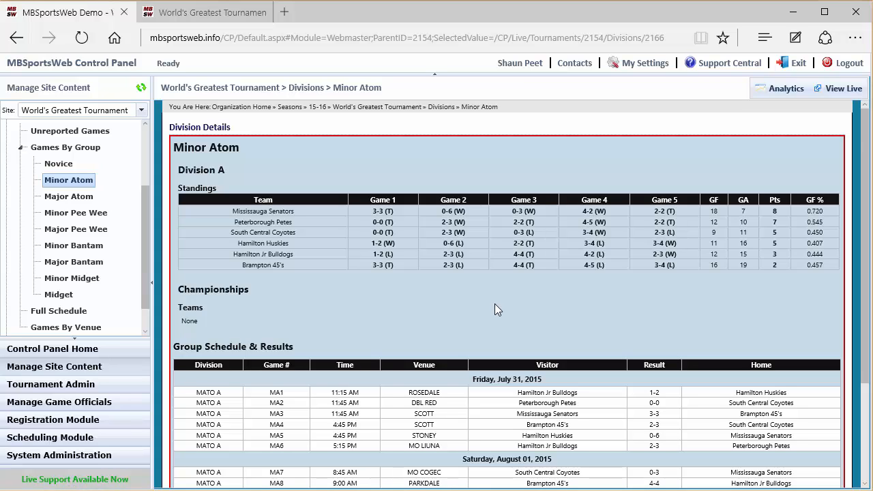
- Review the Minor Atom standings and schedule in the desktop control panel, and try to open championship game MA16 for scoring
{"action": "scroll", "coordinate": [496, 310], "scroll_direction": "down", "scroll_amount": 2}
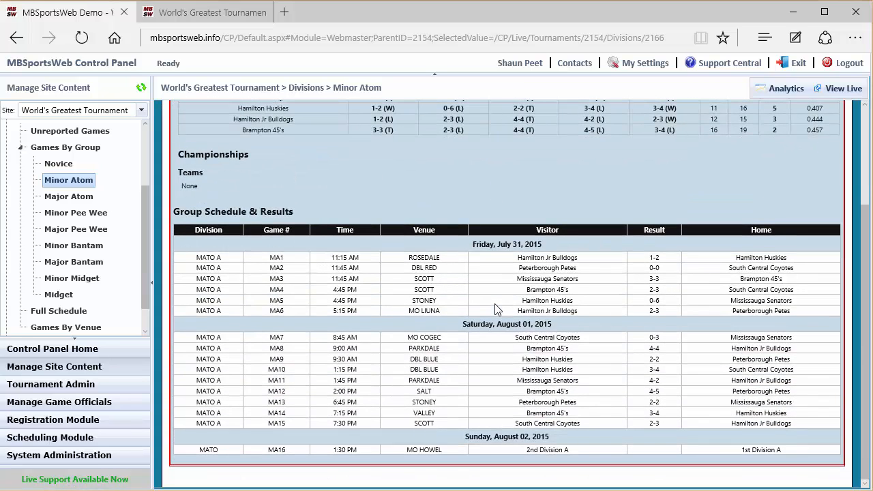
{"action": "scroll", "coordinate": [496, 310], "scroll_direction": "up", "scroll_amount": 2}
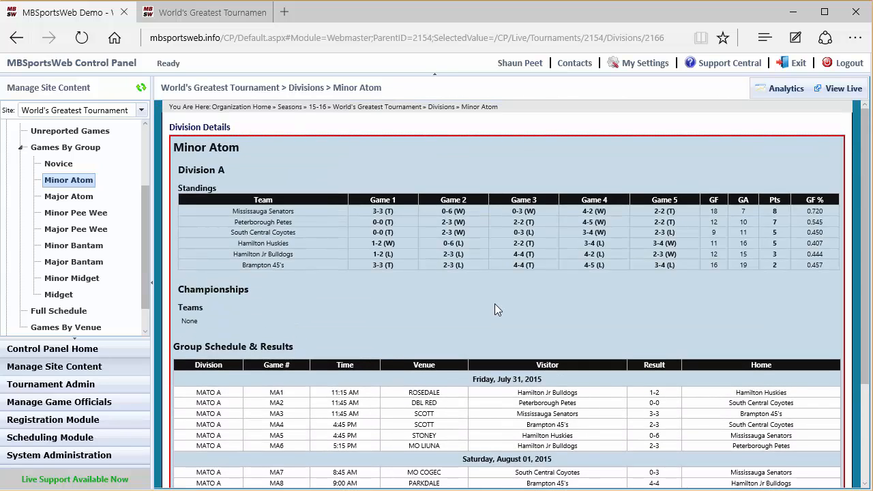
{"action": "scroll", "coordinate": [496, 309], "scroll_direction": "down", "scroll_amount": 2}
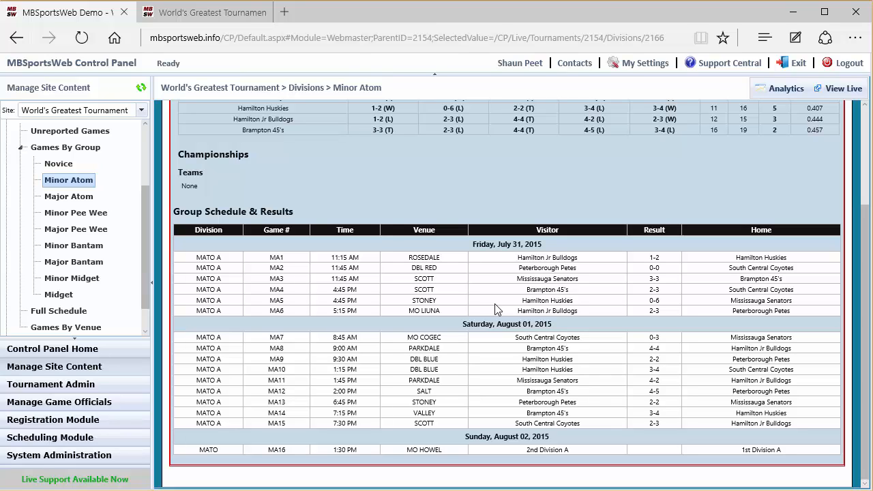
{"action": "double_click", "coordinate": [505, 453]}
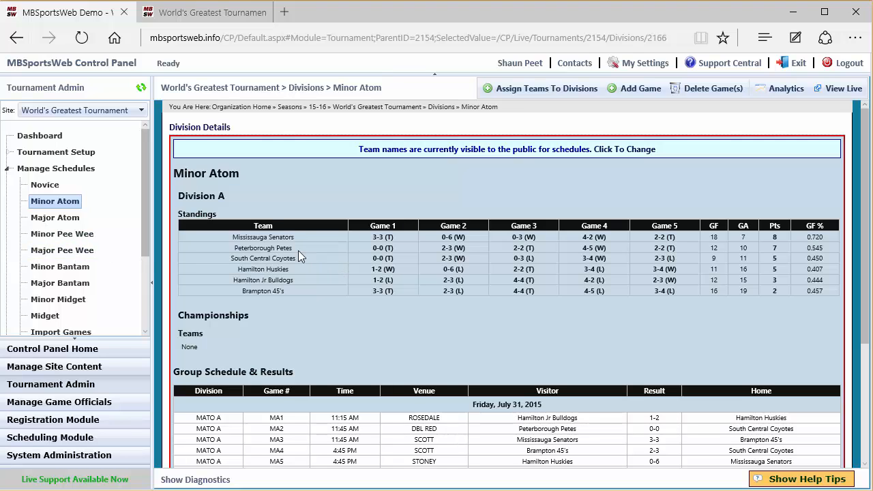
- Open game MA16 from the Minor Atom schedule to inspect its home and visiting team labels, and close it without changes
{"action": "scroll", "coordinate": [356, 316], "scroll_direction": "down", "scroll_amount": 3}
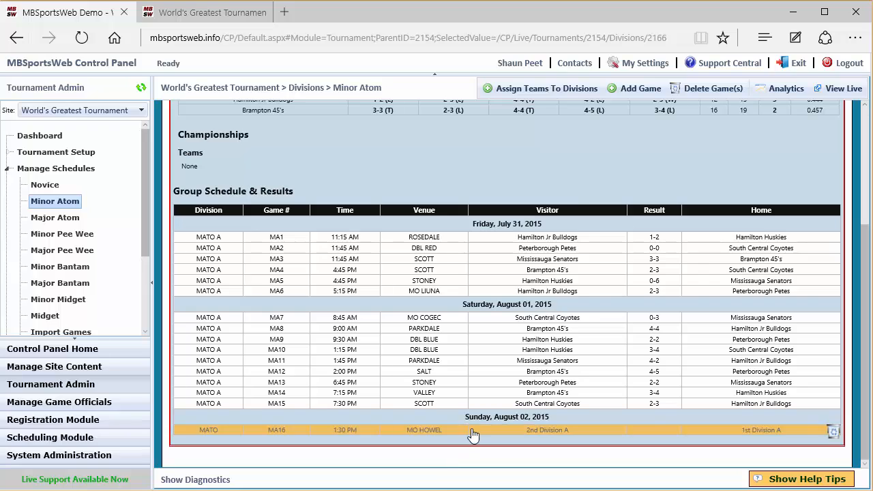
{"action": "double_click", "coordinate": [534, 431]}
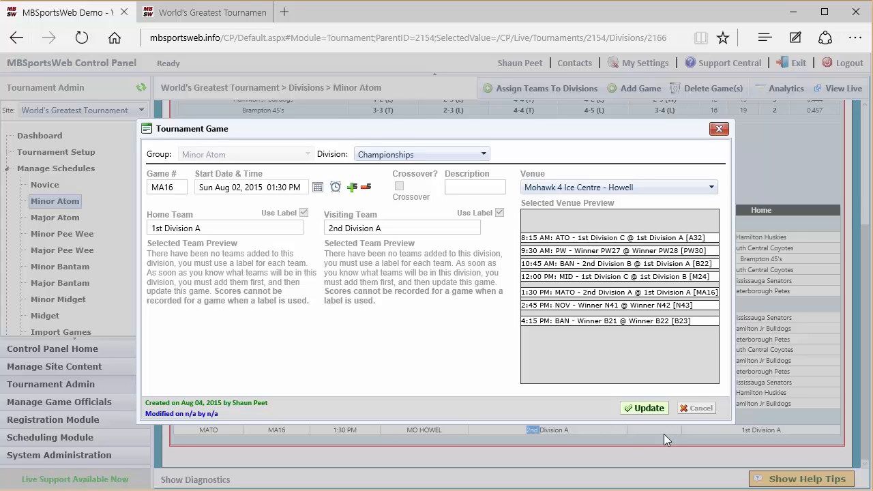
{"action": "left_click", "coordinate": [692, 412]}
- Assign Mississauga Senators and Peterborough Petes to the Minor Atom Championships division and save the assignment
{"action": "scroll", "coordinate": [400, 298], "scroll_direction": "up", "scroll_amount": 4}
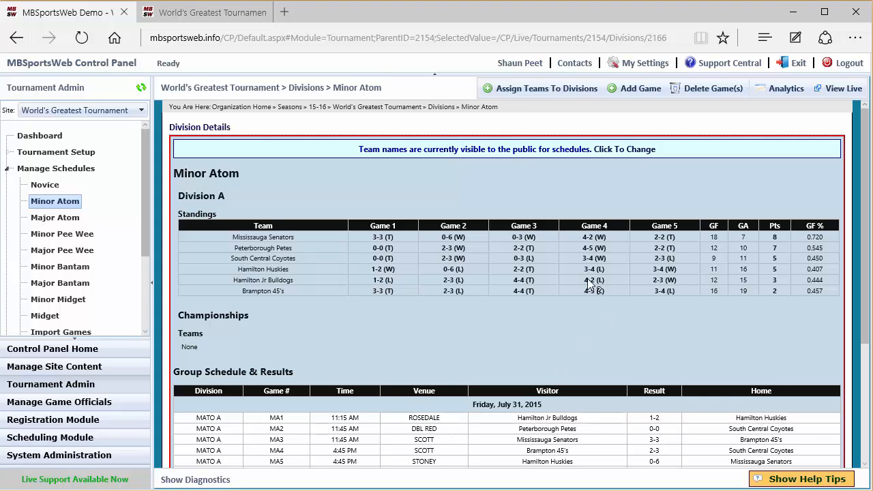
{"action": "left_click", "coordinate": [538, 94]}
{"action": "left_click", "coordinate": [535, 153]}
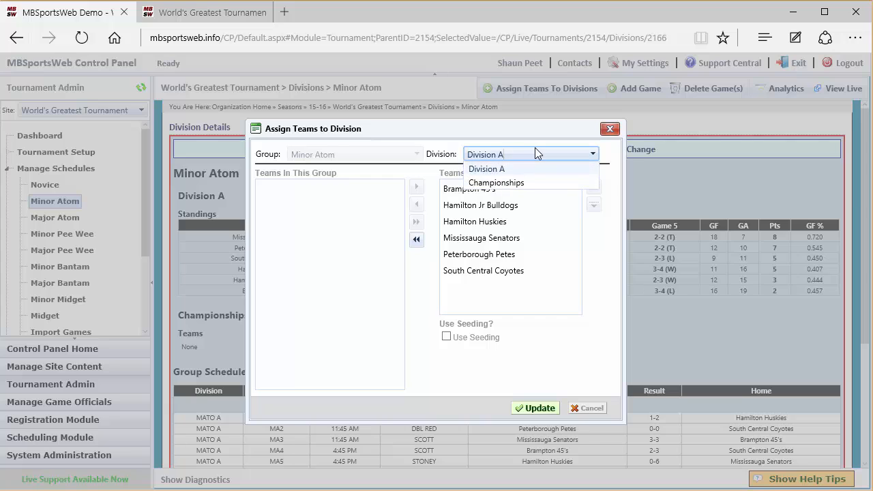
{"action": "left_click", "coordinate": [528, 183]}
{"action": "left_click_drag", "start_coordinate": [427, 129], "coordinate": [549, 126]}
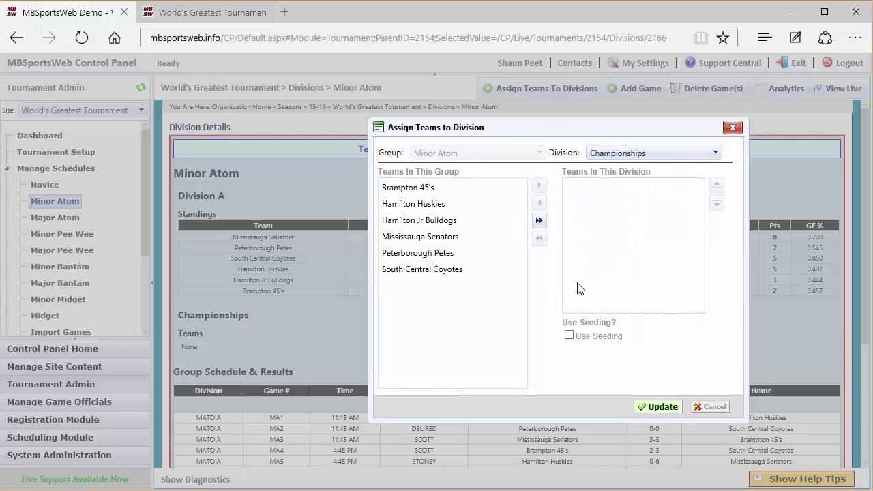
{"action": "double_click", "coordinate": [438, 239]}
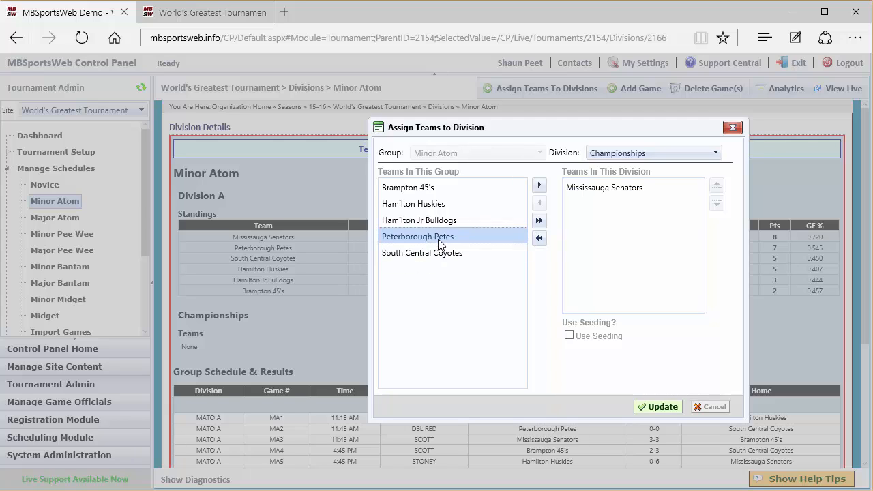
{"action": "double_click", "coordinate": [438, 238]}
{"action": "left_click", "coordinate": [649, 407]}
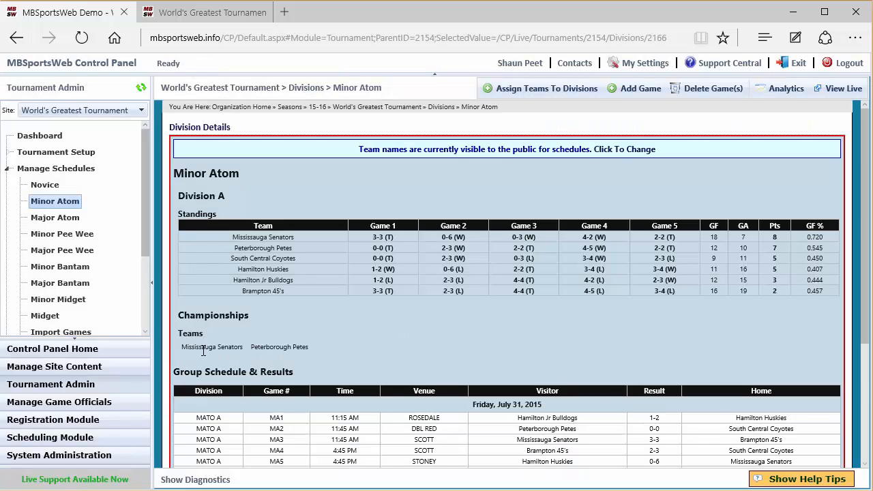
- Replace the team labels in game MA16 with Mississauga Senators as home and Peterborough Petes as visitor, and save the game
{"action": "scroll", "coordinate": [395, 347], "scroll_direction": "down", "scroll_amount": 3}
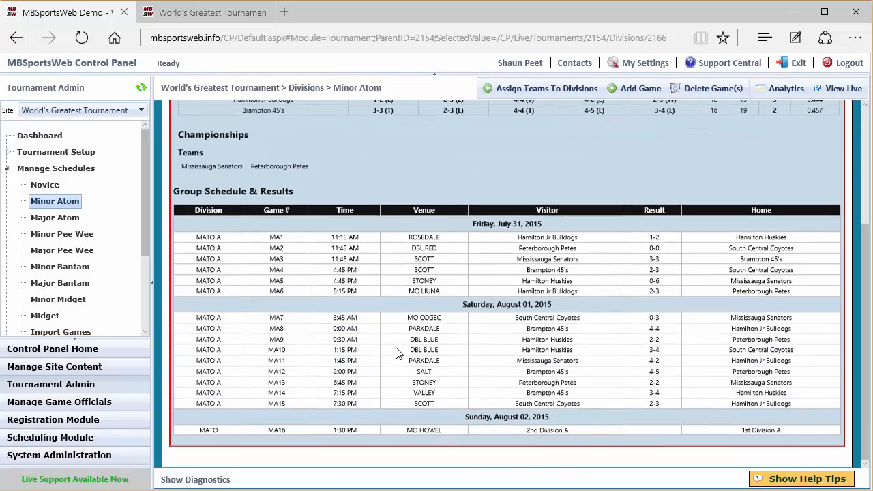
{"action": "double_click", "coordinate": [425, 430]}
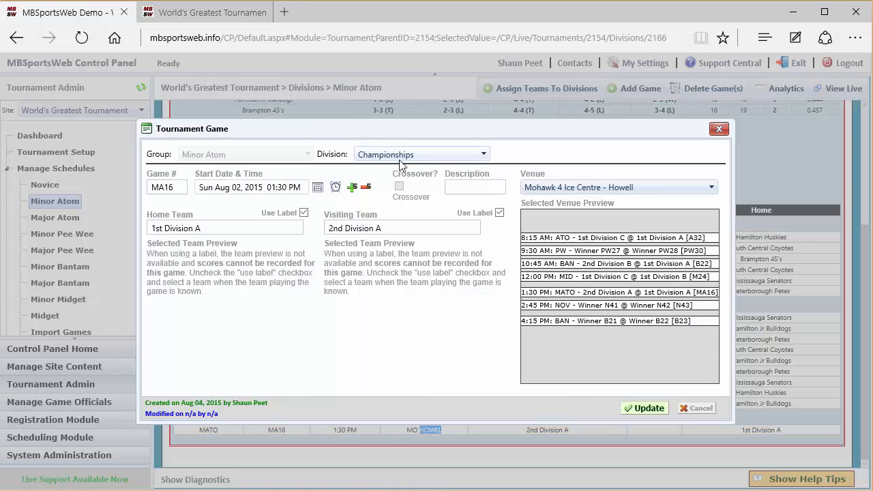
{"action": "left_click", "coordinate": [304, 213]}
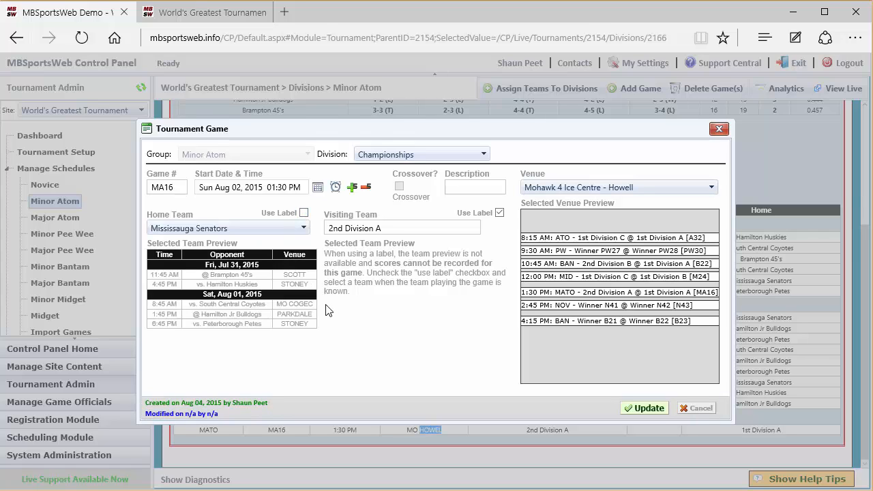
{"action": "left_click", "coordinate": [500, 213]}
{"action": "left_click", "coordinate": [404, 229]}
{"action": "left_click", "coordinate": [368, 256]}
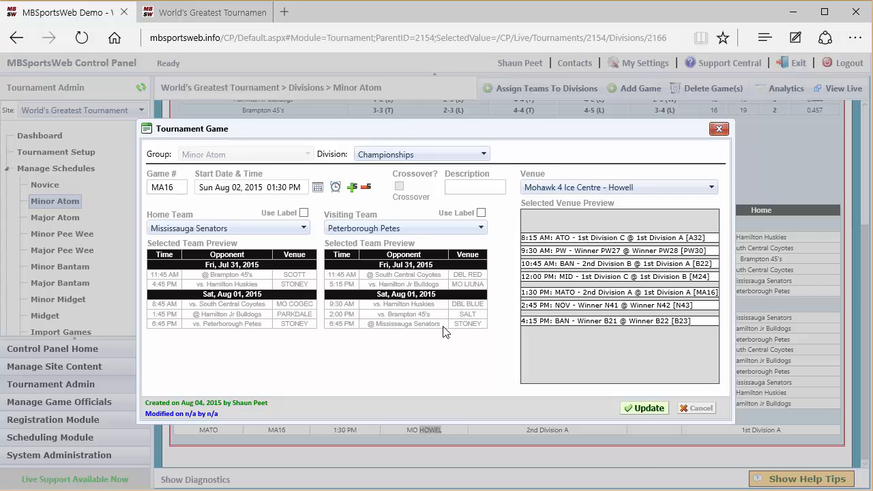
{"action": "left_click", "coordinate": [639, 409]}
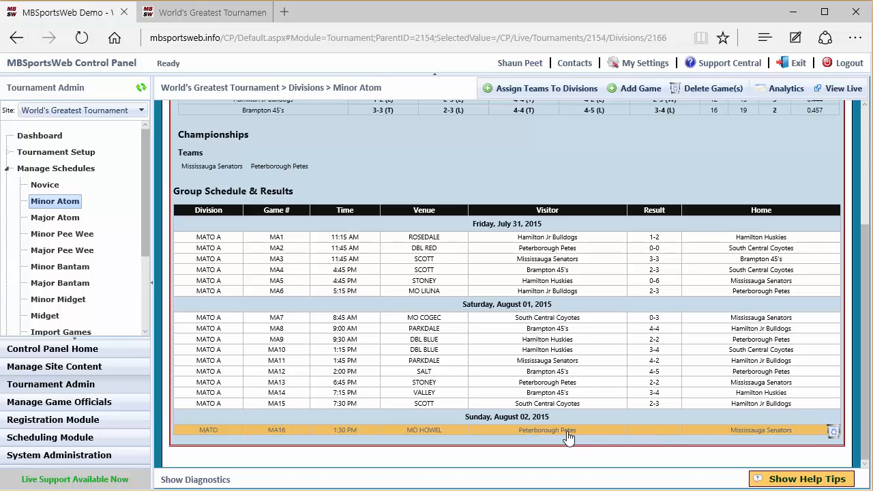
- Open the Minor Atom group's games in the score management area of Tournament Admin
{"action": "scroll", "coordinate": [75, 228], "scroll_direction": "down", "scroll_amount": 3}
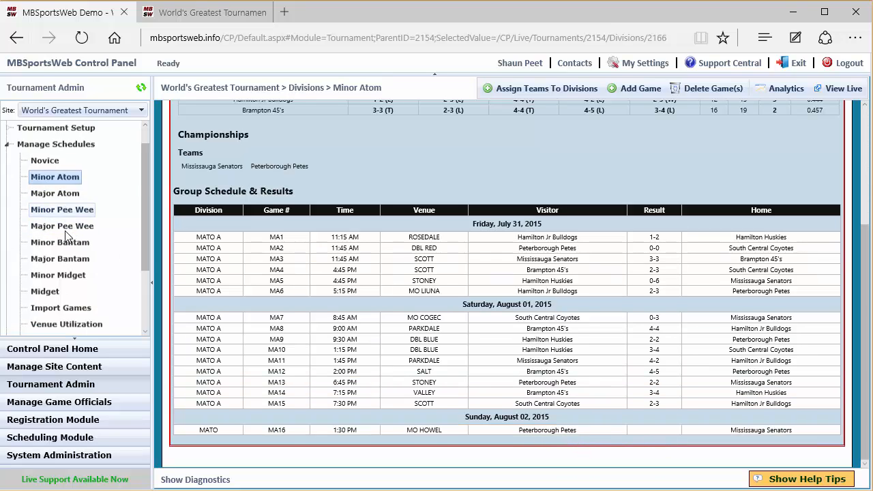
{"action": "left_click", "coordinate": [58, 285]}
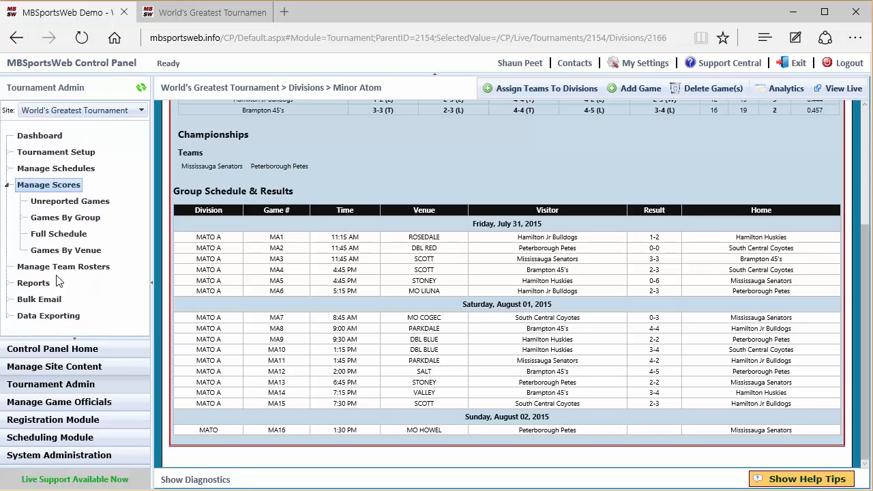
{"action": "left_click", "coordinate": [65, 220]}
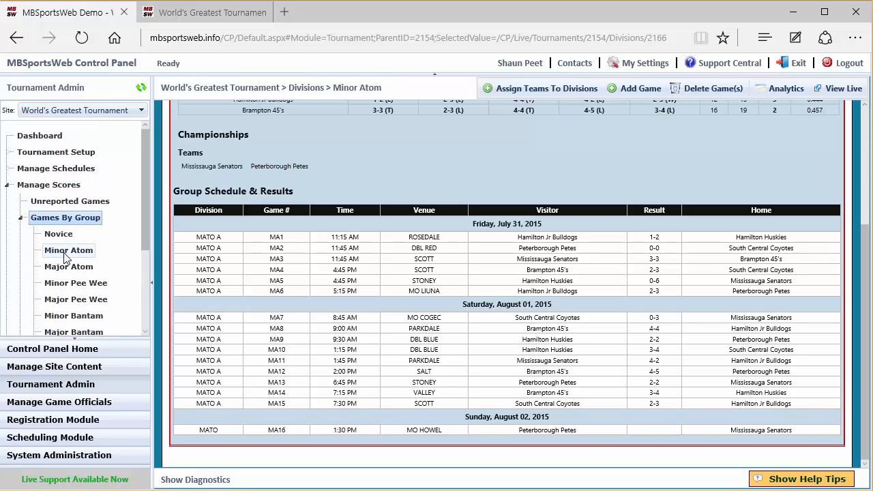
{"action": "left_click", "coordinate": [65, 251]}
- Record the MA16 championship result as Peterborough Petes 2, Mississauga Senators 4, and save it
{"action": "scroll", "coordinate": [438, 357], "scroll_direction": "down", "scroll_amount": 3}
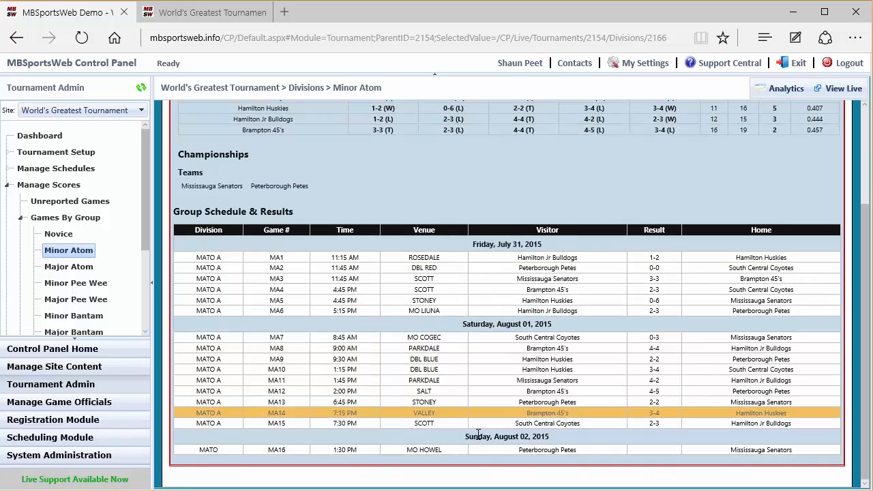
{"action": "double_click", "coordinate": [483, 453]}
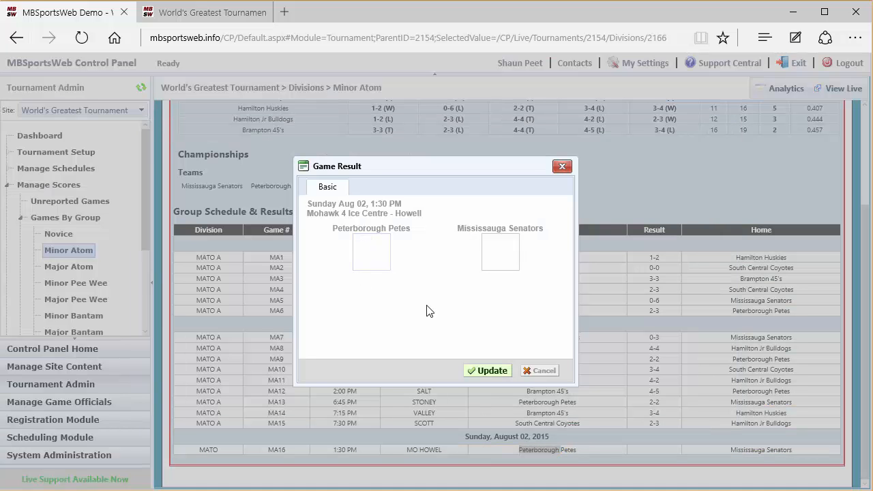
{"action": "type", "text": "2"}
{"action": "left_click", "coordinate": [496, 254]}
{"action": "type", "text": "4"}
{"action": "left_click", "coordinate": [487, 374]}
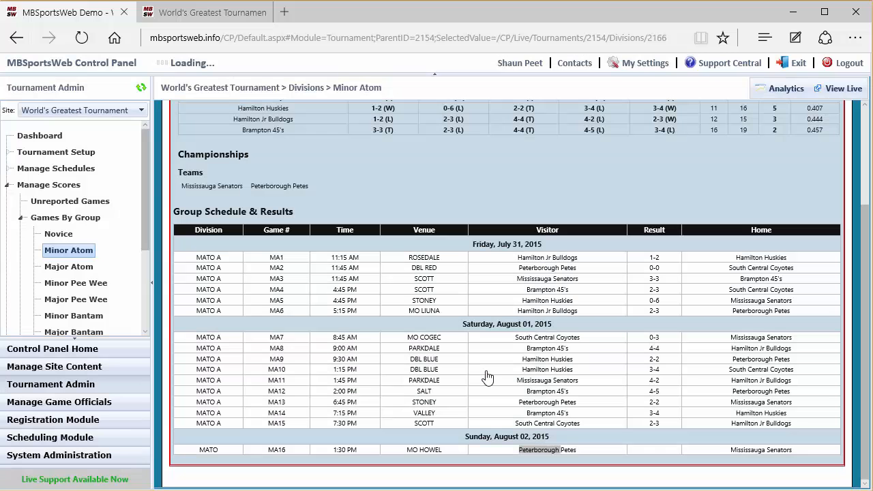